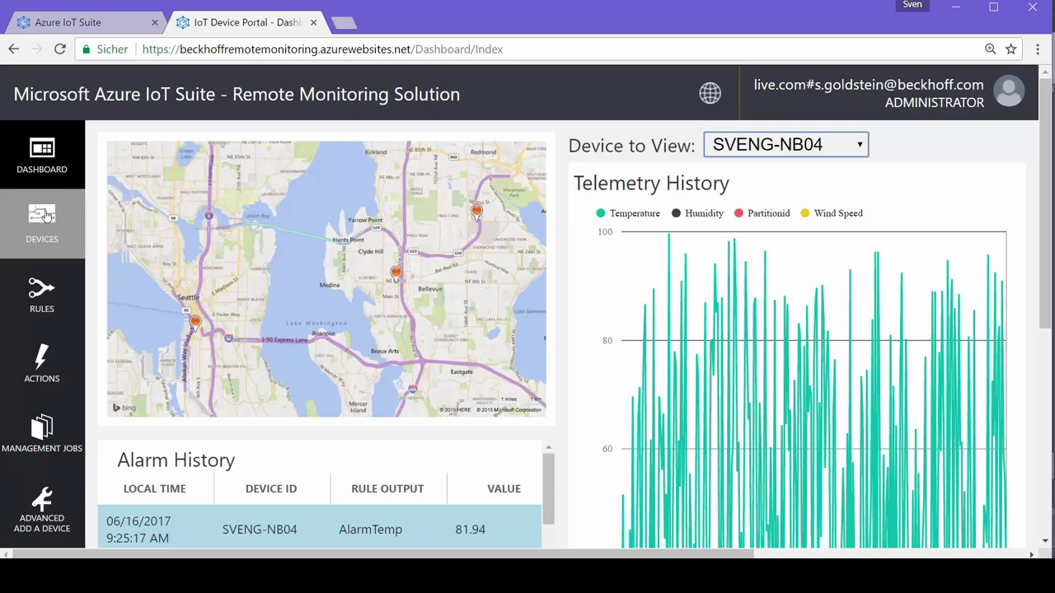
- Open the list of registered devices from the sidebar
left_click(48, 215)
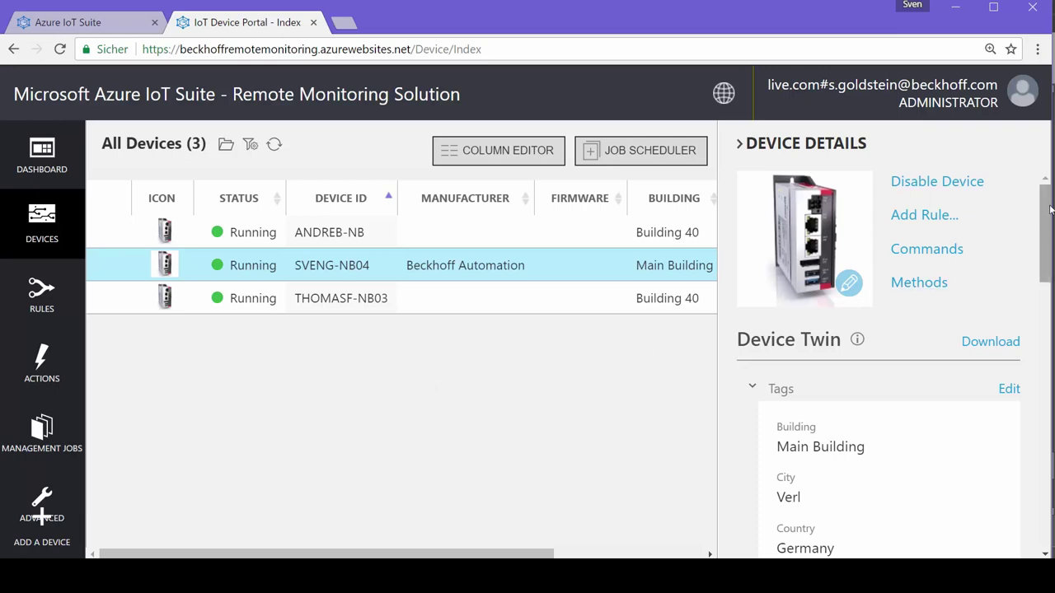
- Review SVENG-NB04's Device Twin tags and reported properties, then open the Rules page
left_click_drag(1050, 206, 1052, 245)
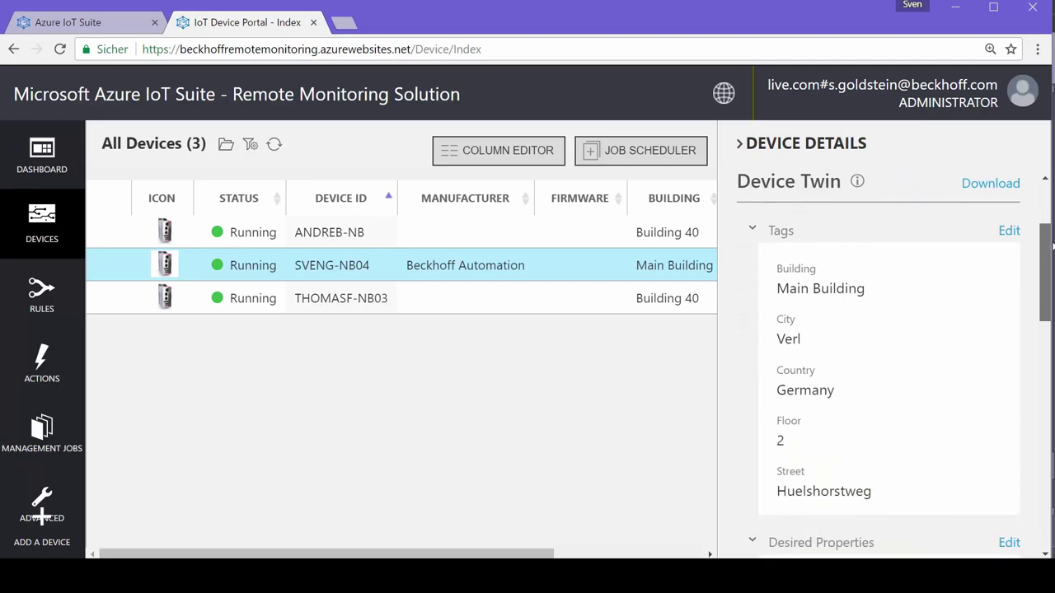
left_click_drag(1052, 245, 1052, 248)
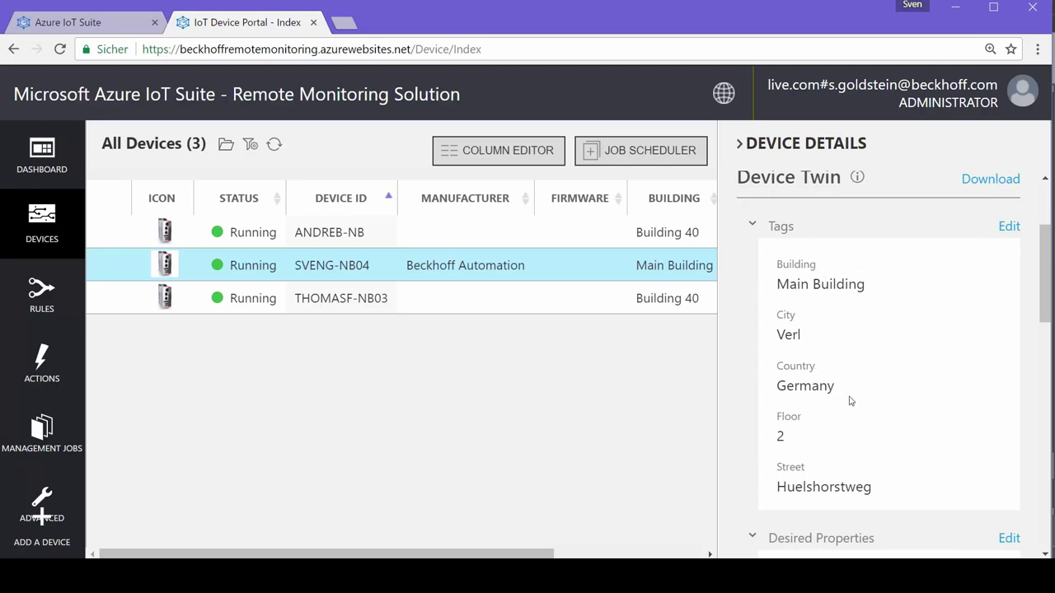
left_click_drag(1051, 263, 1051, 398)
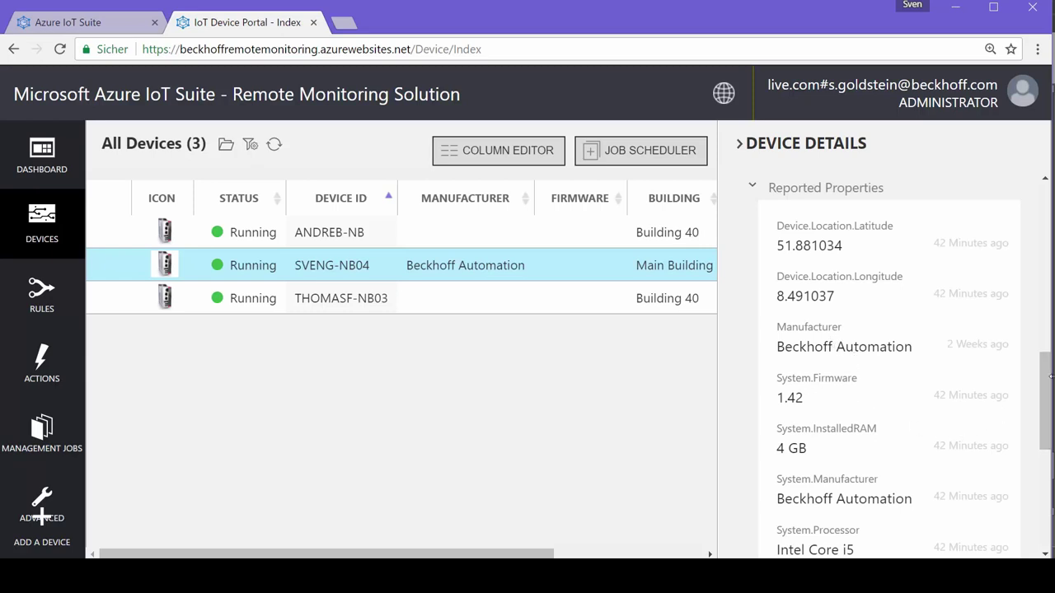
mouse_move(1050, 382)
left_mouse_down()
mouse_move(1049, 421)
mouse_move(1048, 366)
mouse_move(1047, 385)
left_mouse_up()
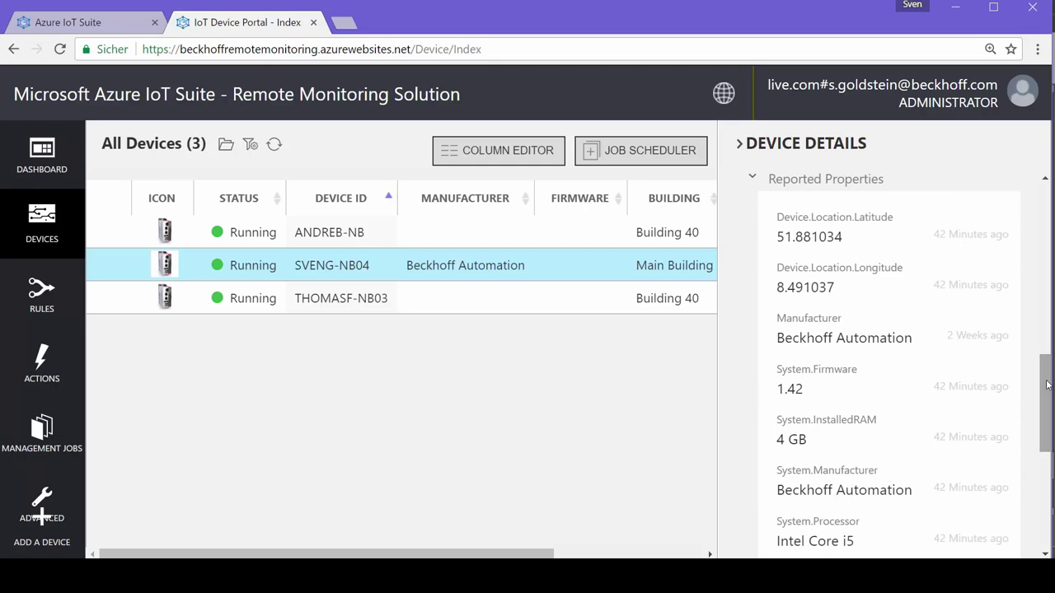
left_click_drag(1048, 385, 1047, 360)
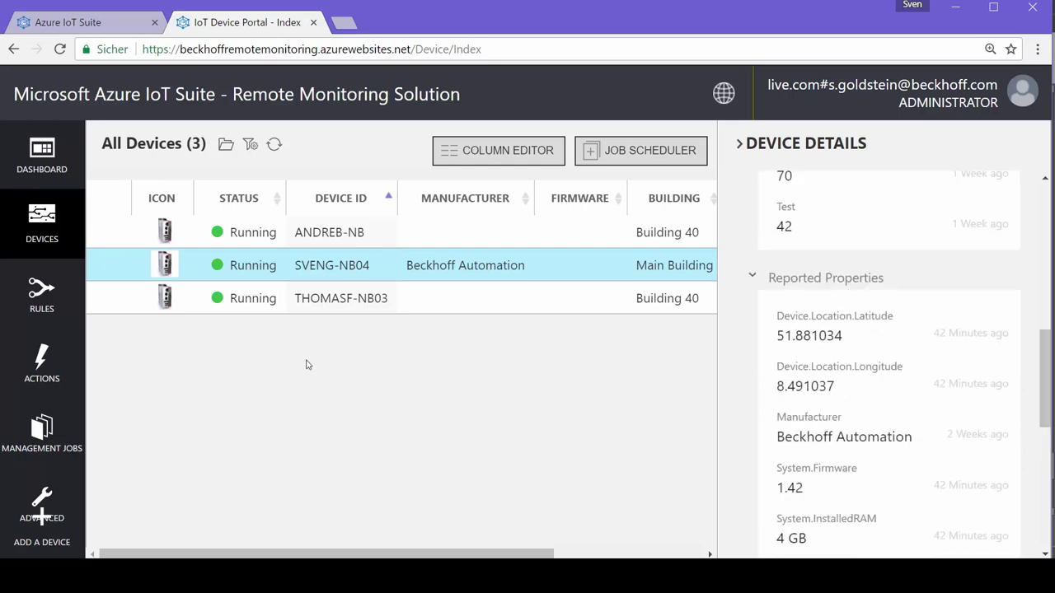
left_click(46, 290)
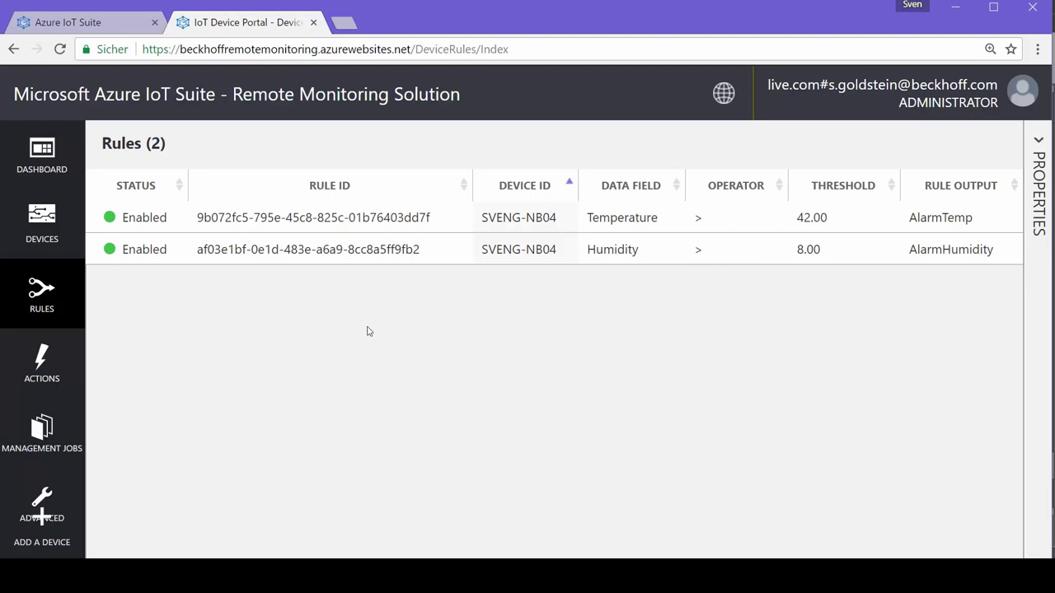
- Return to the dashboard overview and scroll through it
left_click(46, 156)
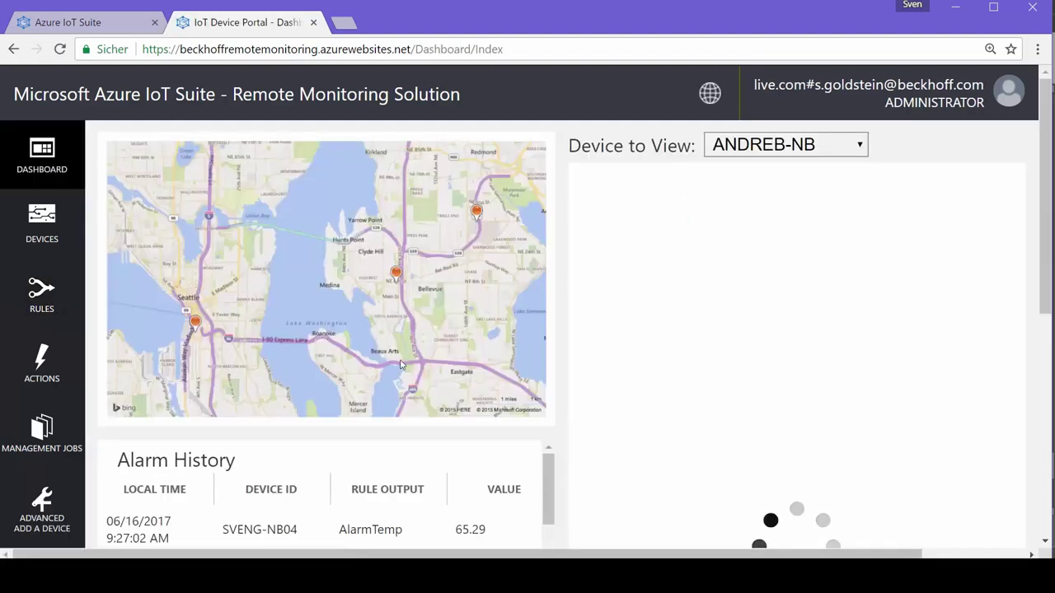
scroll(548, 482, "down", 1)
scroll(549, 482, "down", 1)
scroll(549, 478, "up", 2)
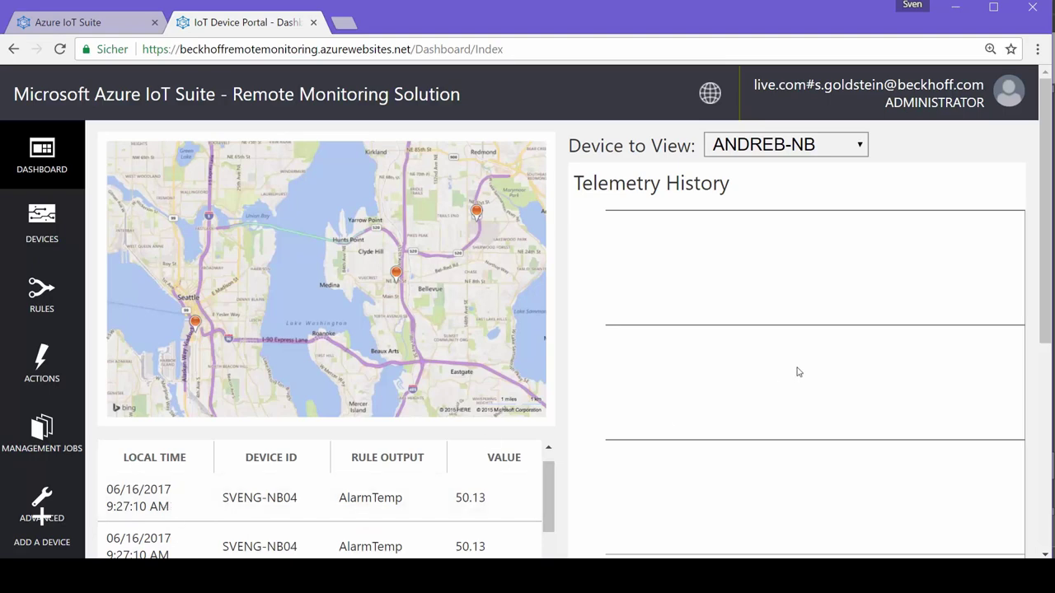
- Choose SVENG-NB04 as the device to view and inspect its telemetry chart and alarm table
left_click(835, 147)
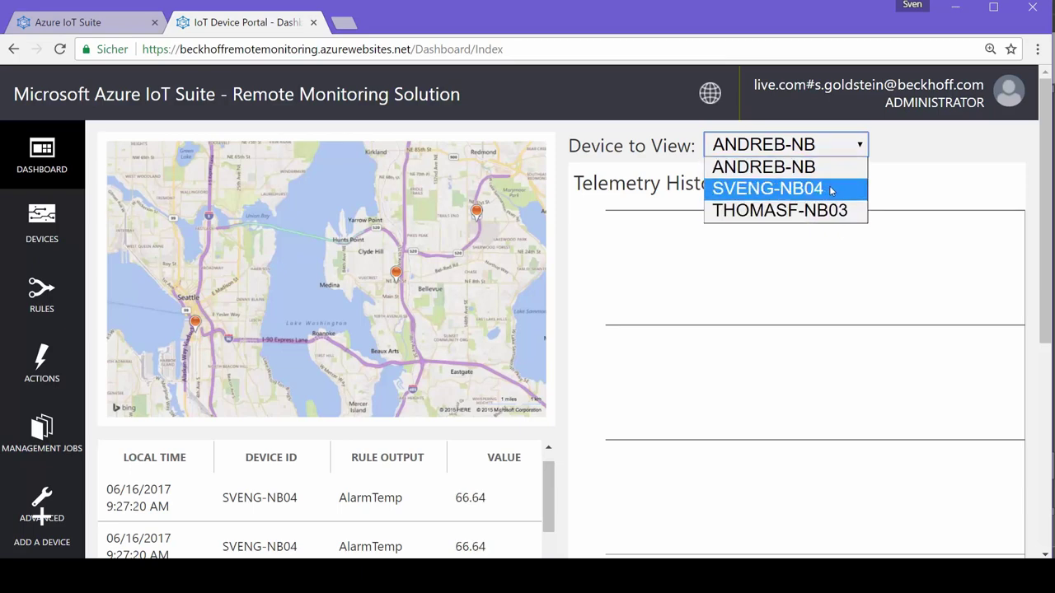
left_click(828, 190)
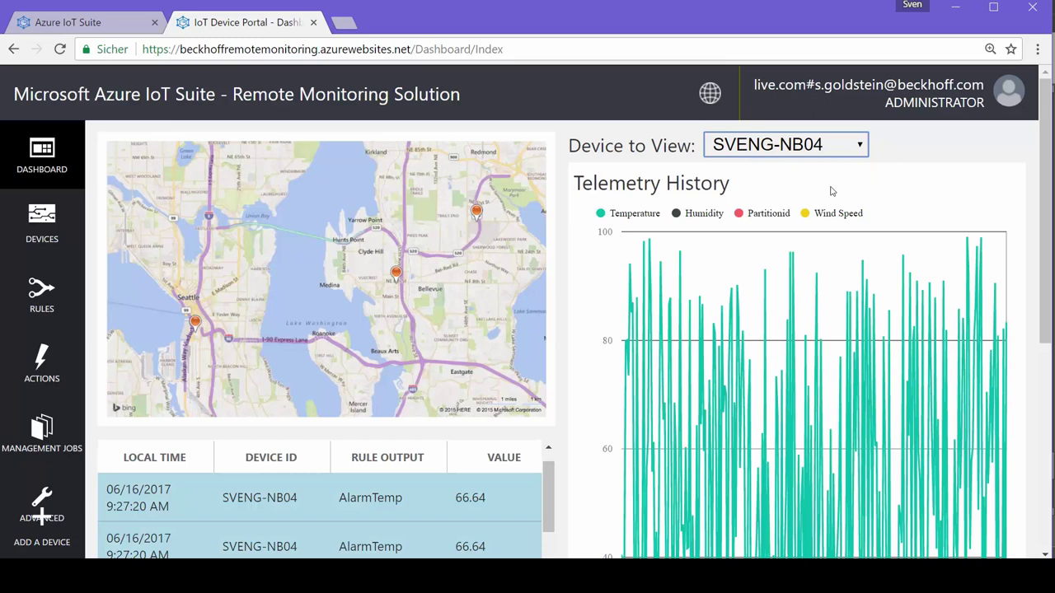
left_click_drag(1050, 172, 1046, 342)
mouse_move(857, 334)
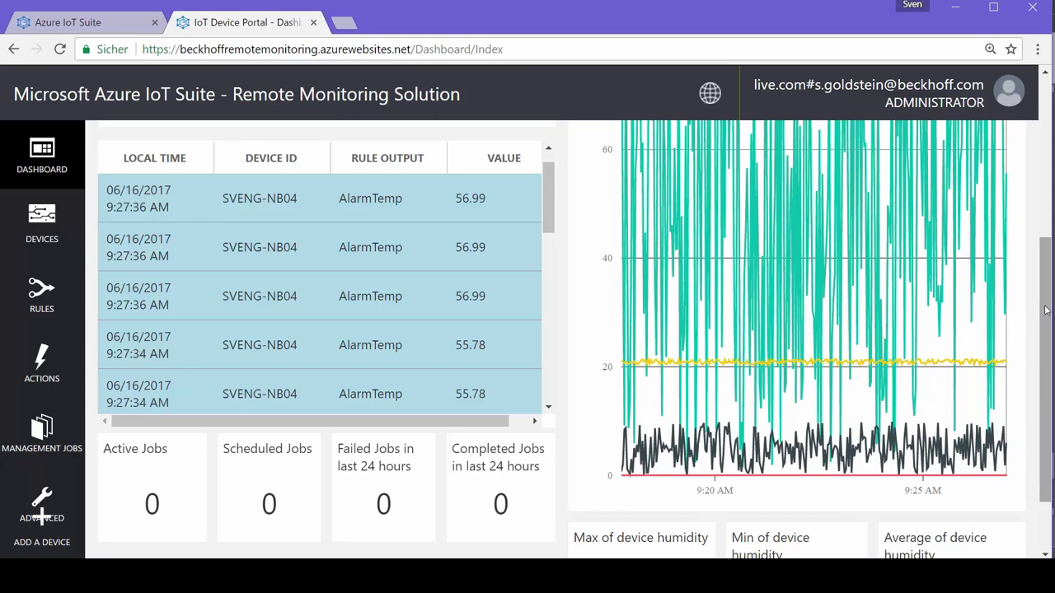
left_click_drag(1045, 310, 1050, 155)
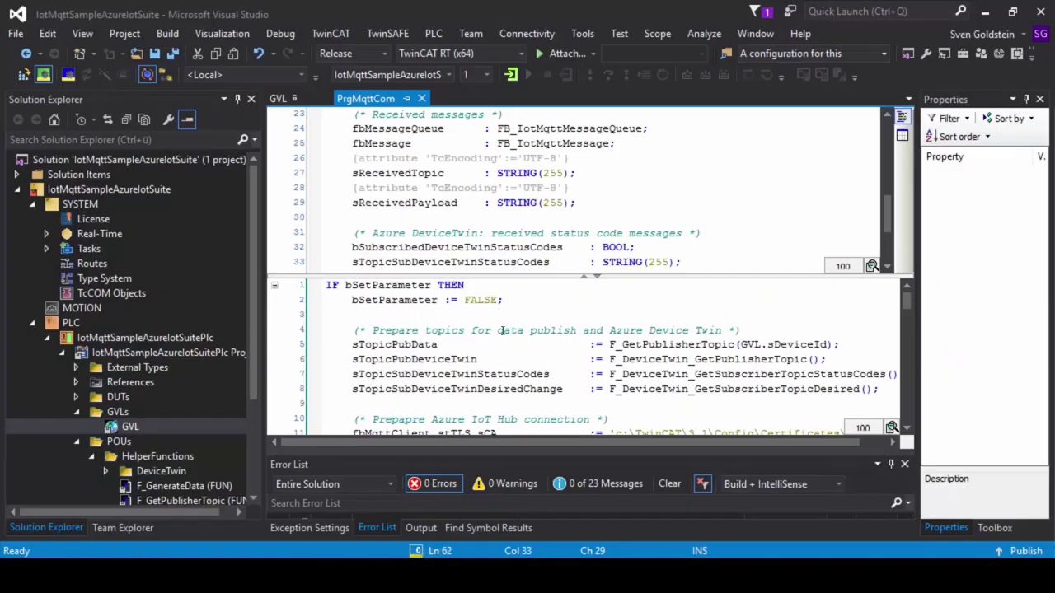
- Show the project's SYSTEM, MOTION and PLC nodes and highlight sAzureSas on line 12
left_click(18, 190)
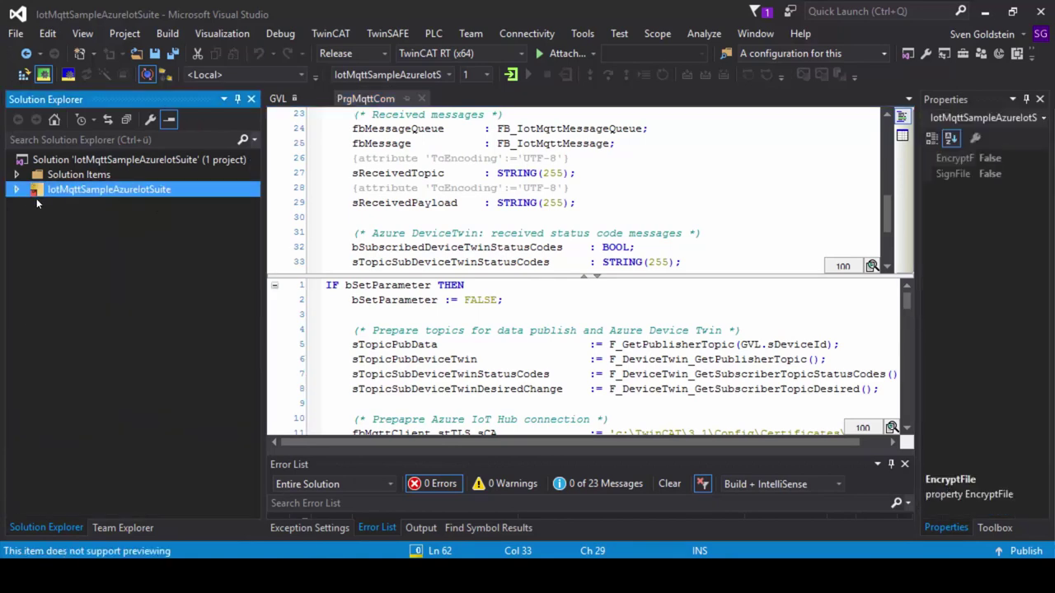
left_click(17, 191)
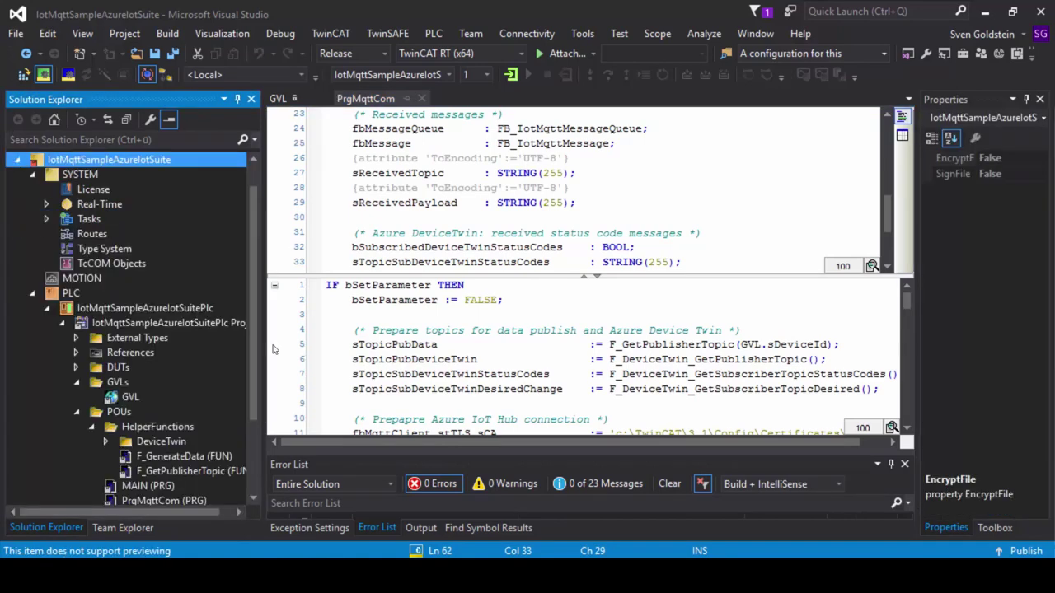
scroll(169, 226, "down", 2)
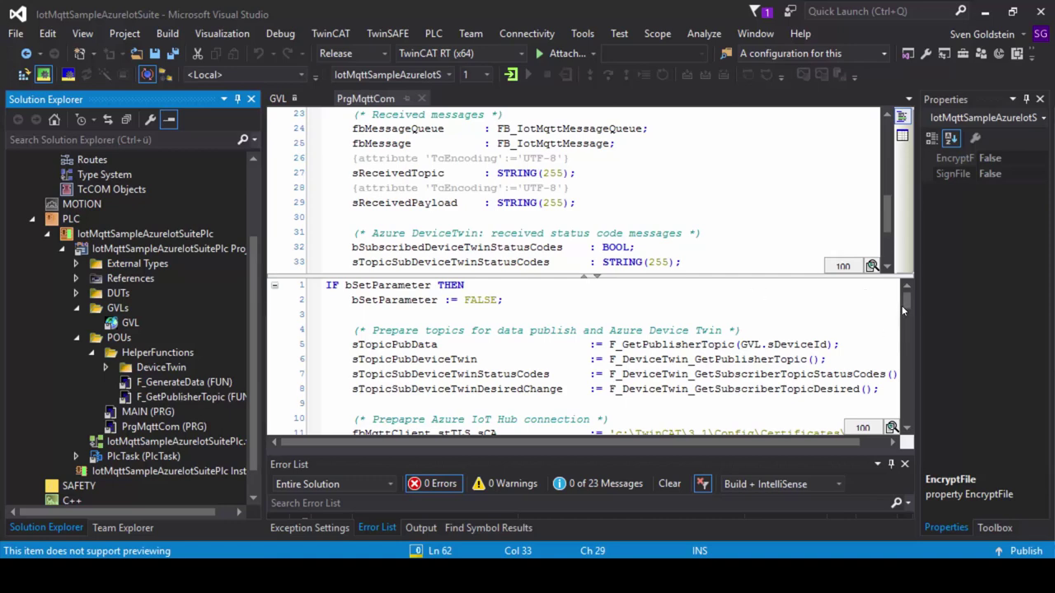
left_click_drag(903, 303, 906, 306)
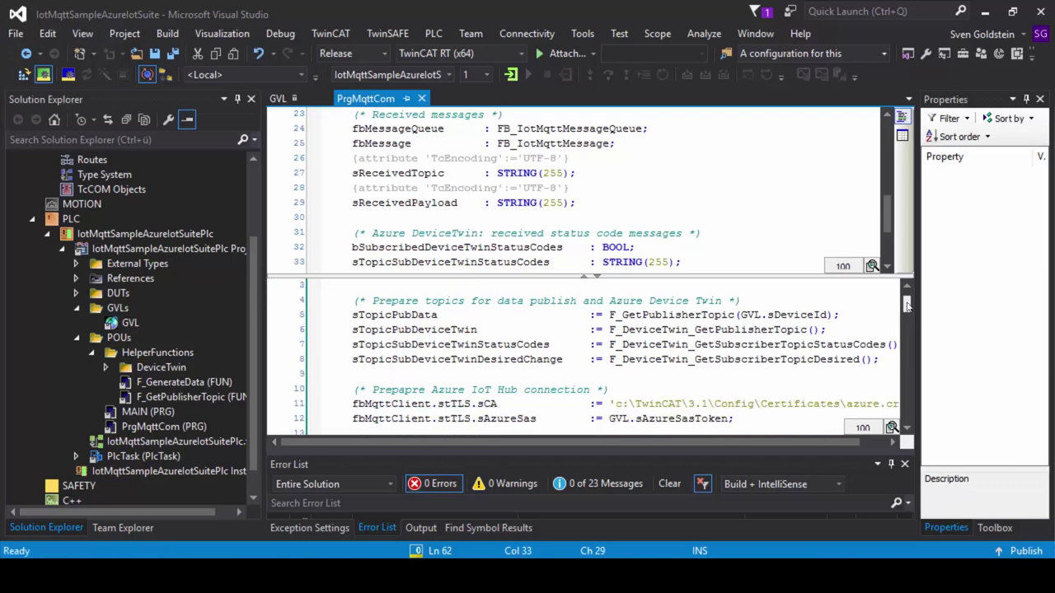
scroll(606, 289, "down", 1)
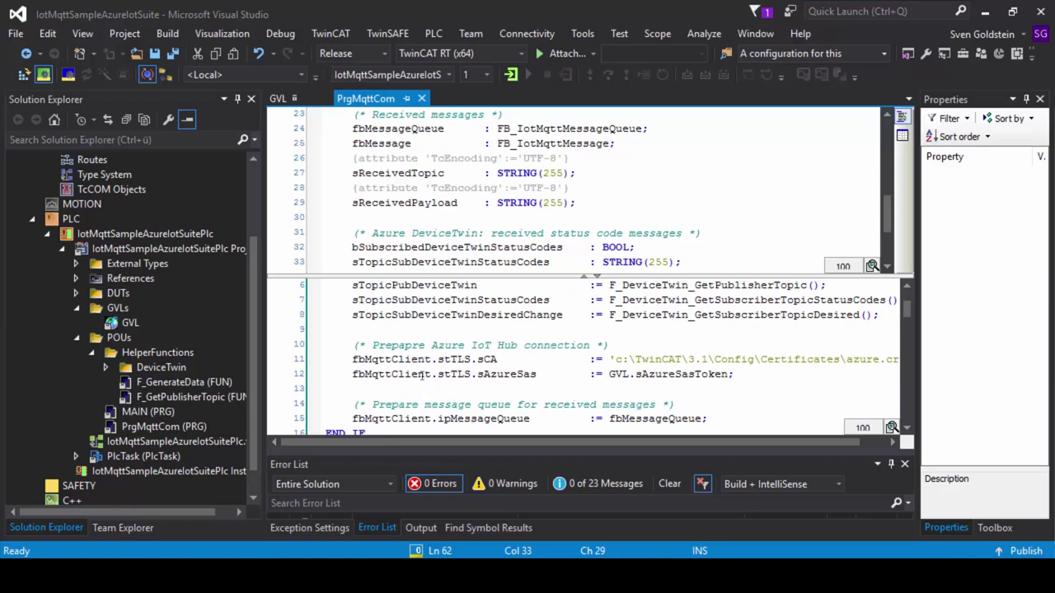
double_click(506, 376)
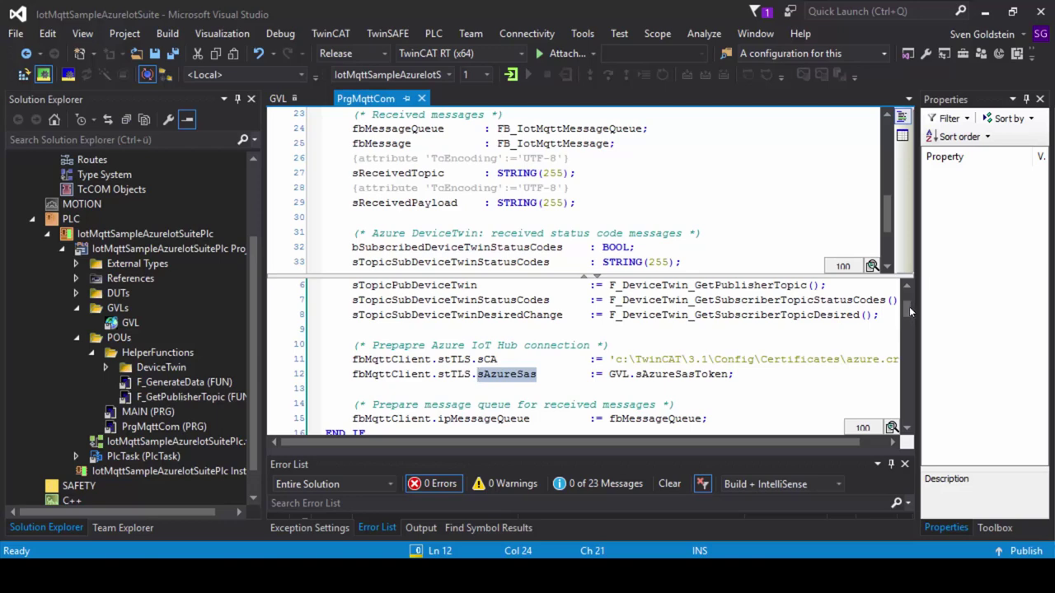
left_click_drag(907, 307, 908, 403)
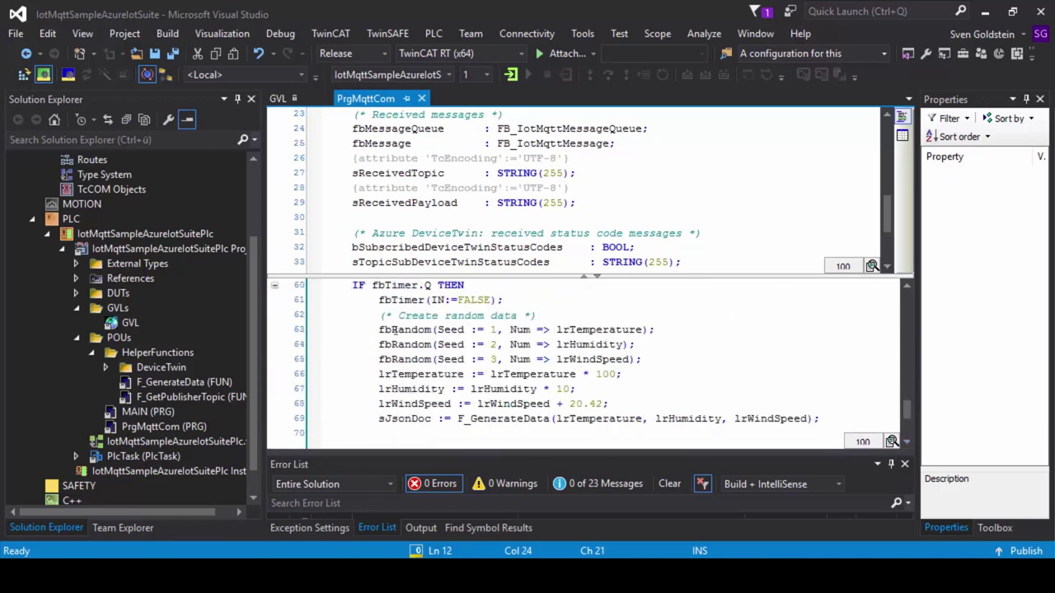
- Highlight the random lrTemperature, lrHumidity and lrWindSpeed lines 63–66 and the 20.42 offset
left_click_drag(325, 329, 668, 360)
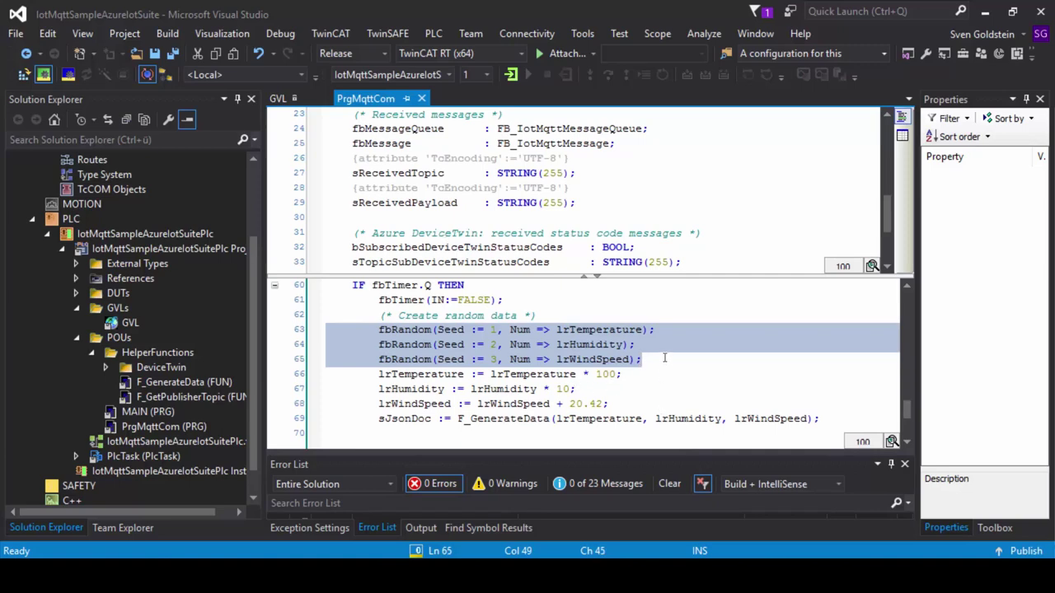
double_click(565, 330)
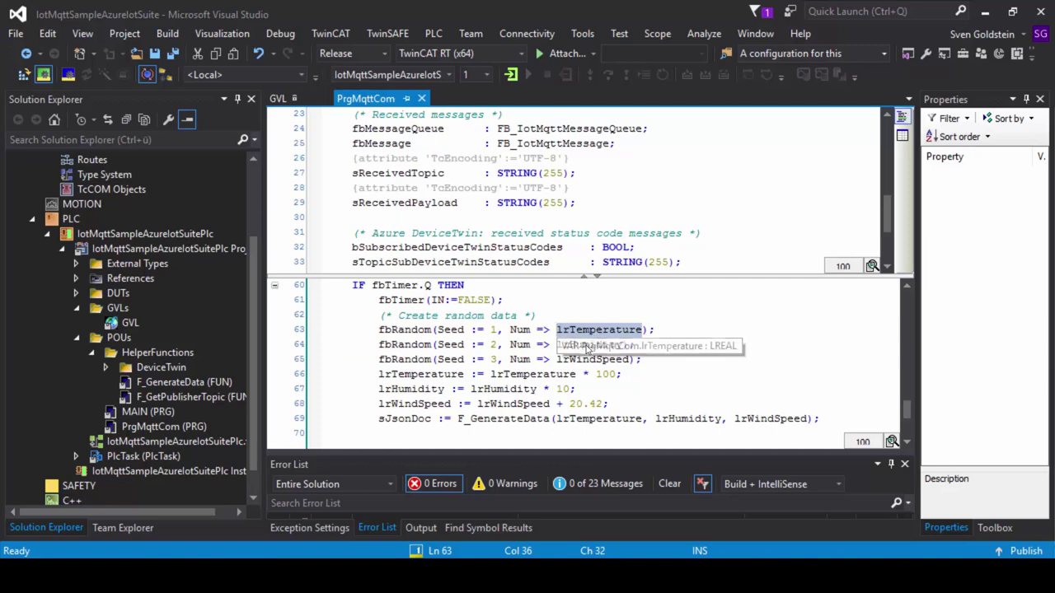
double_click(587, 344)
double_click(589, 359)
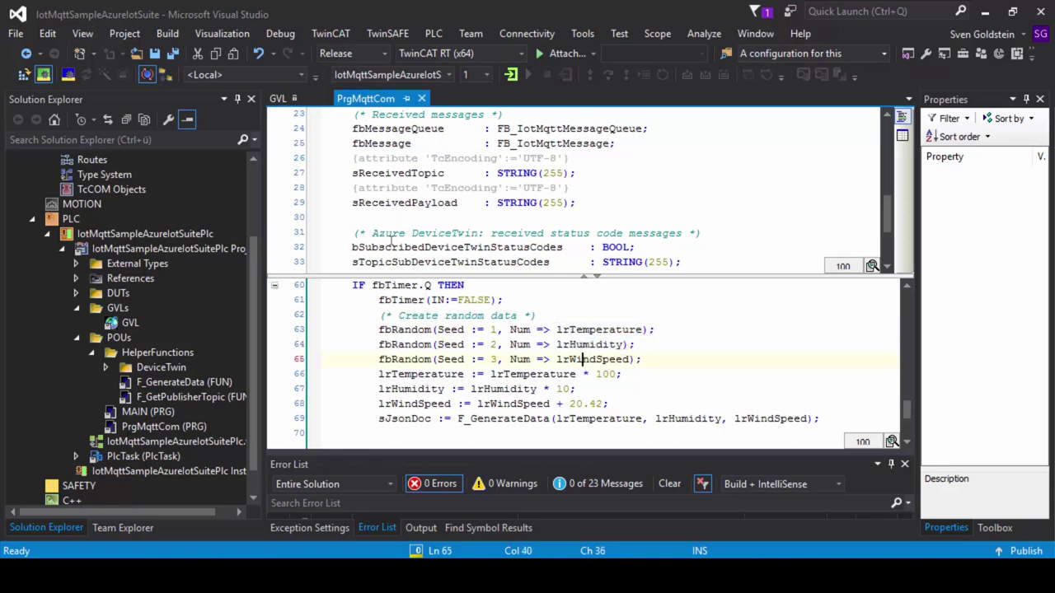
left_click(580, 401)
left_click(624, 397)
scroll(604, 302, "down", 1)
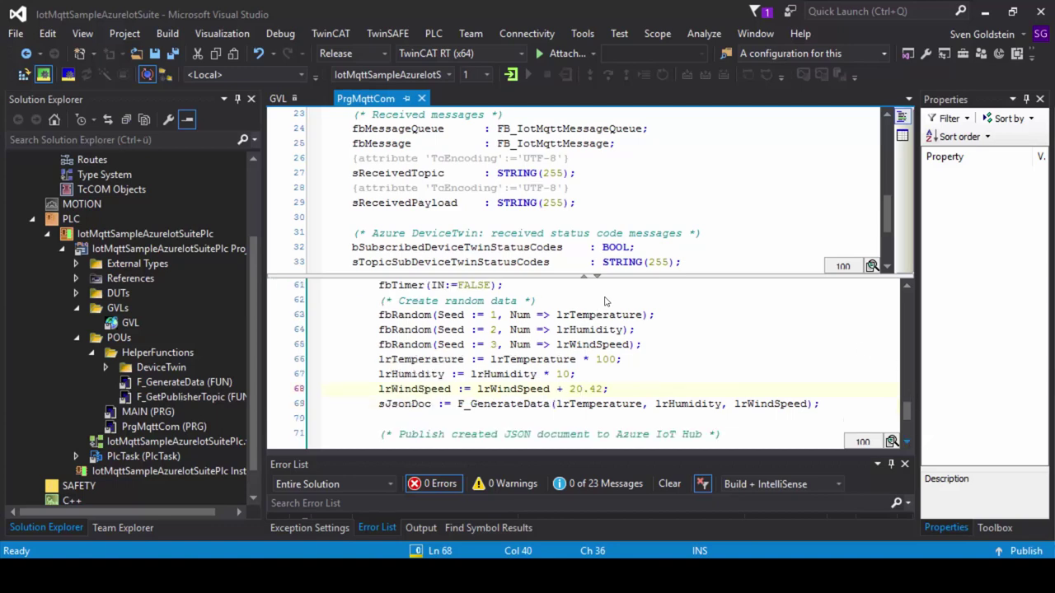
scroll(604, 302, "down", 1)
- Inspect the F_GenerateData call, then place the caret on the fbMqttClient.Publish call
double_click(496, 389)
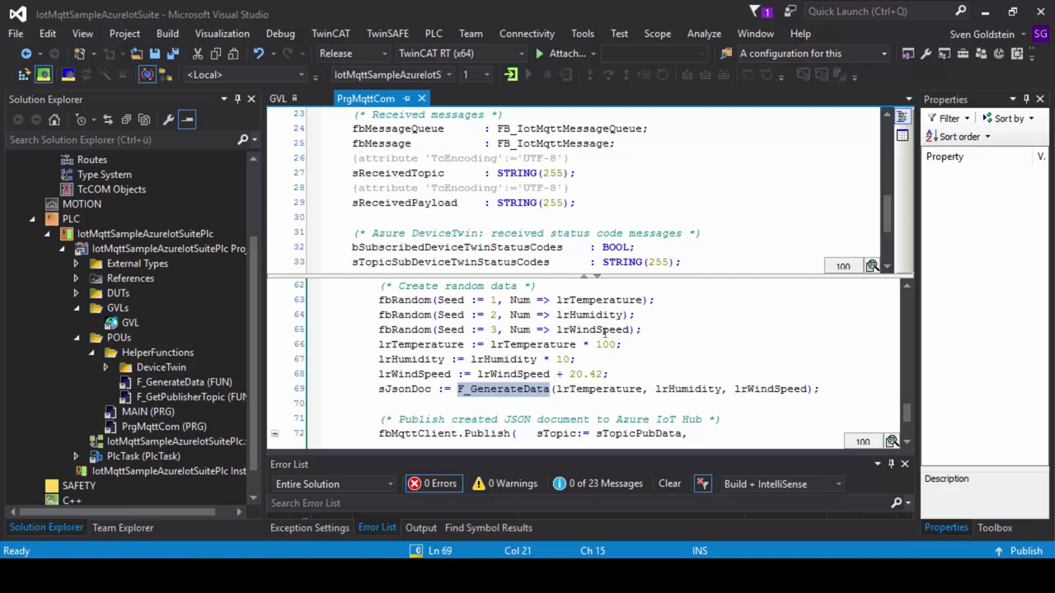
left_click(909, 444)
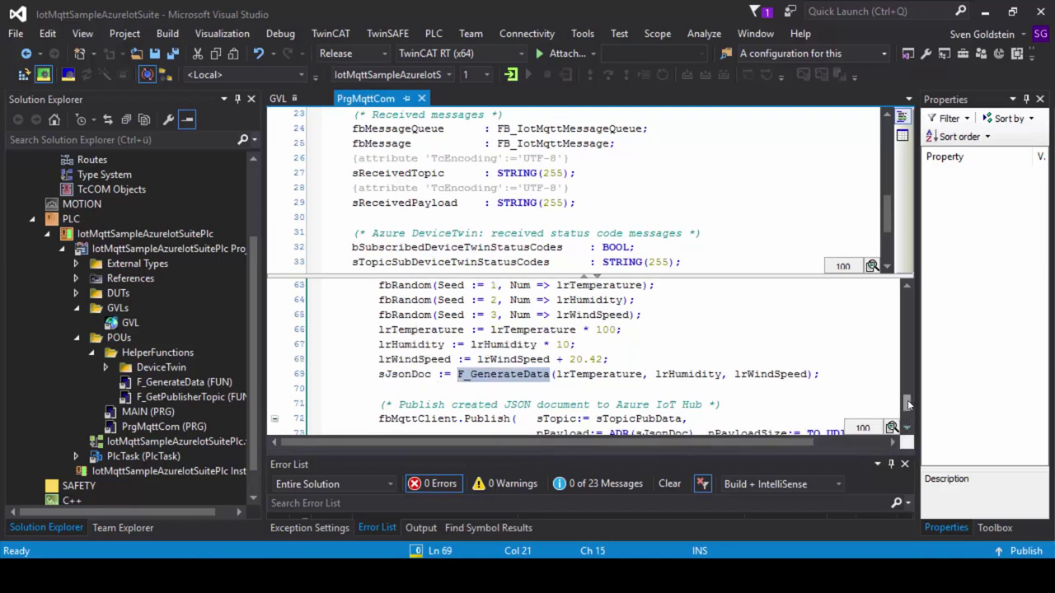
scroll(908, 403, "down", 1)
left_click(464, 374)
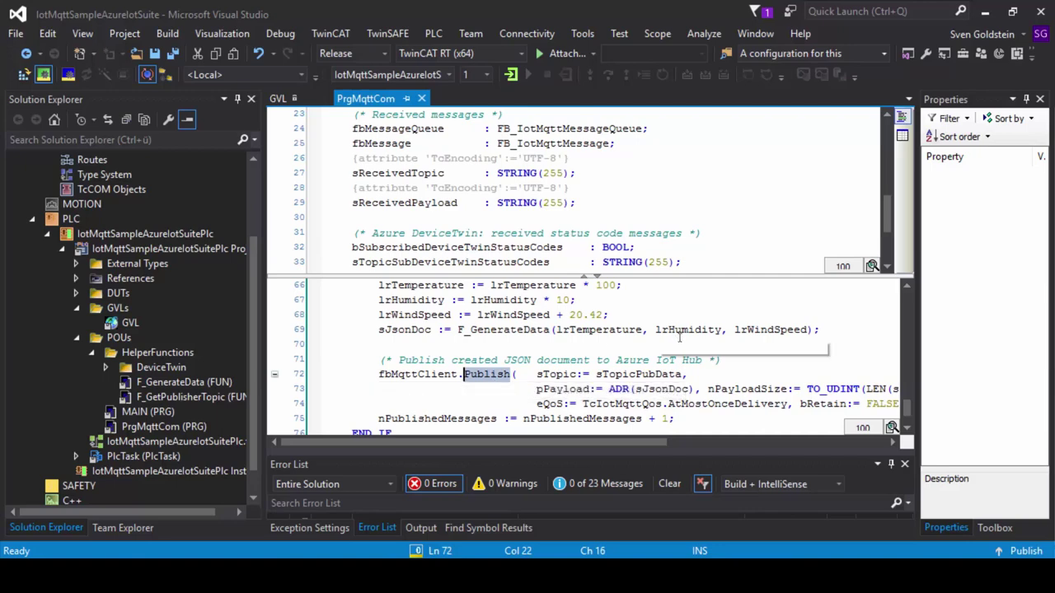
- Log in to the PLC with Ctrl+F8 and inspect live sJsonDoc and sJsonDocDeviceInfo values
left_click(497, 172)
key("ctrl+F8")
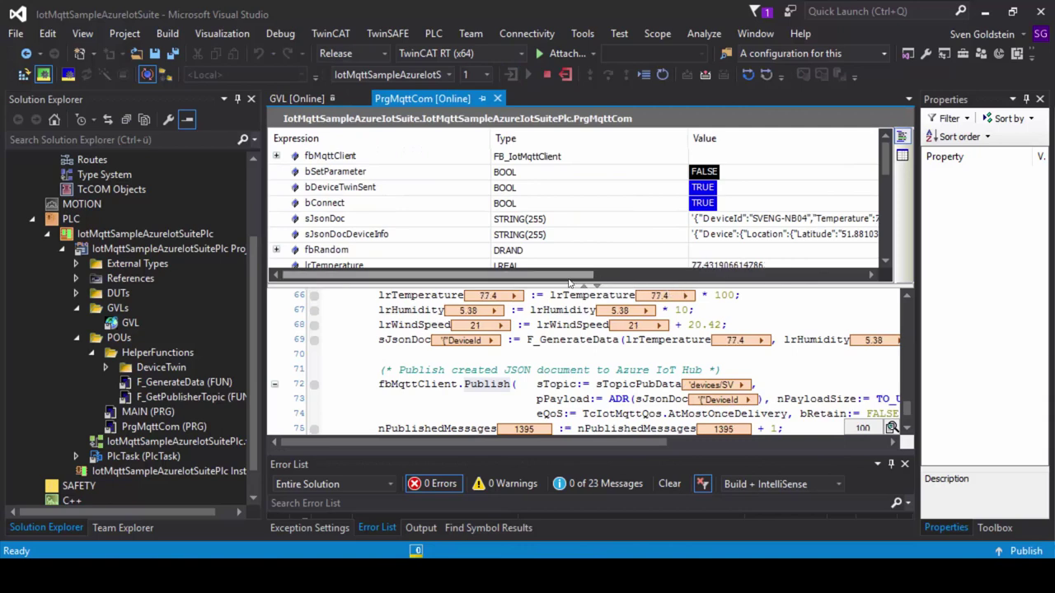
left_click(443, 218)
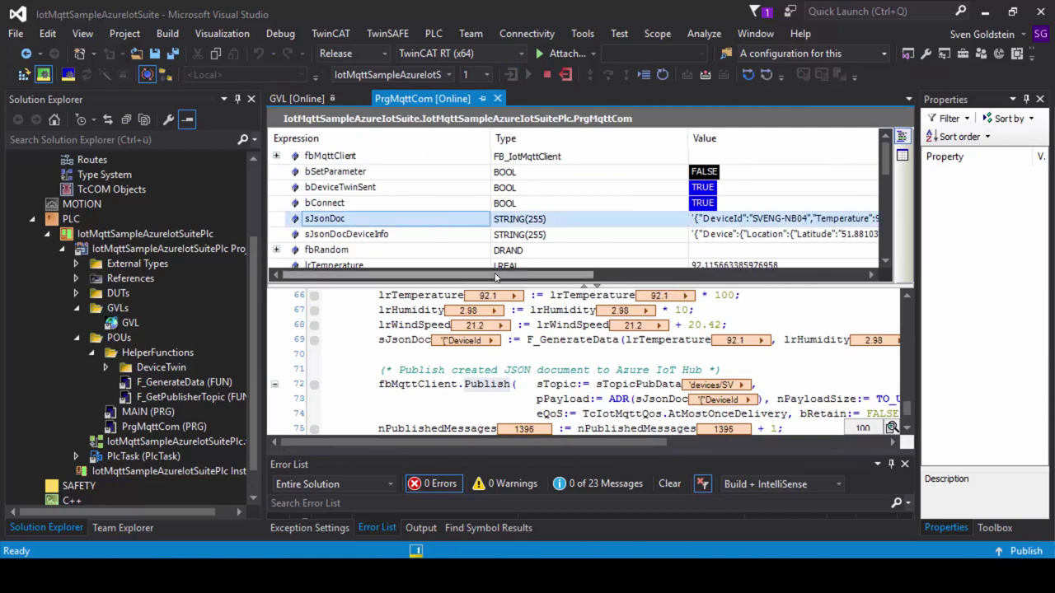
left_click_drag(496, 277, 620, 274)
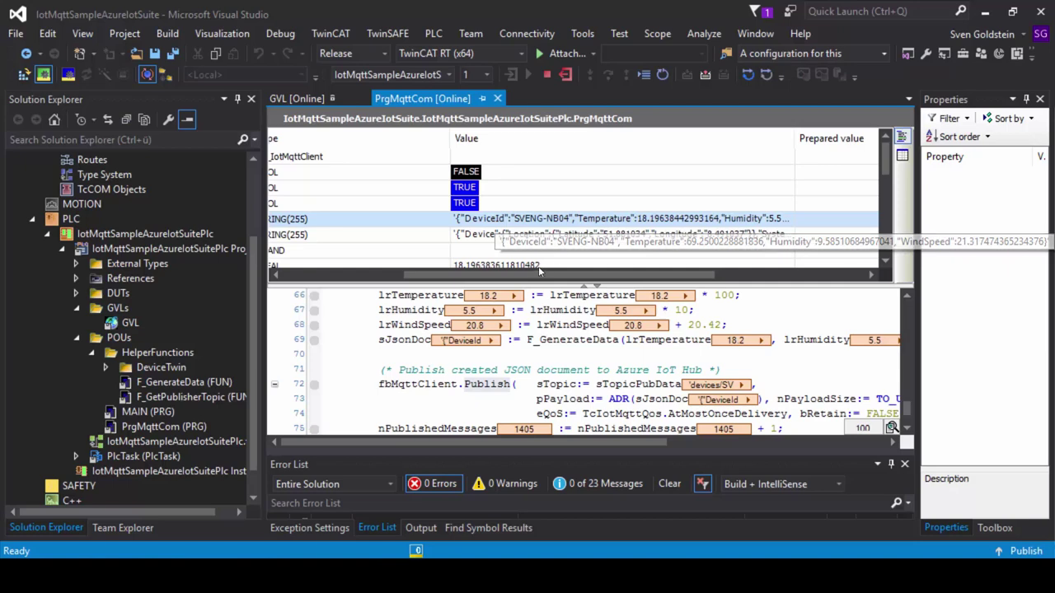
left_click_drag(530, 281, 419, 273)
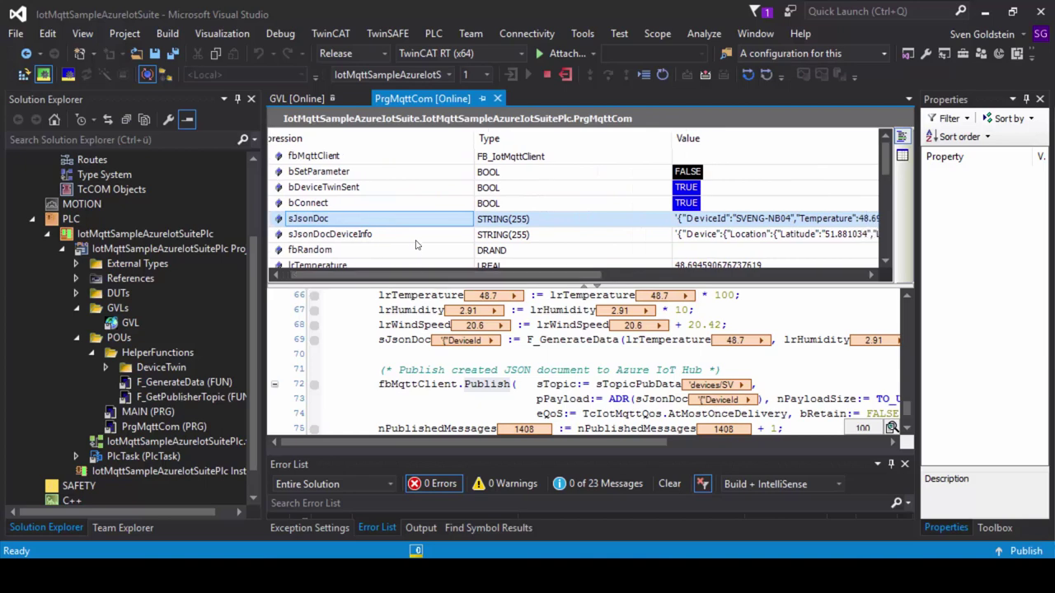
left_click(430, 239)
left_click_drag(444, 276, 599, 278)
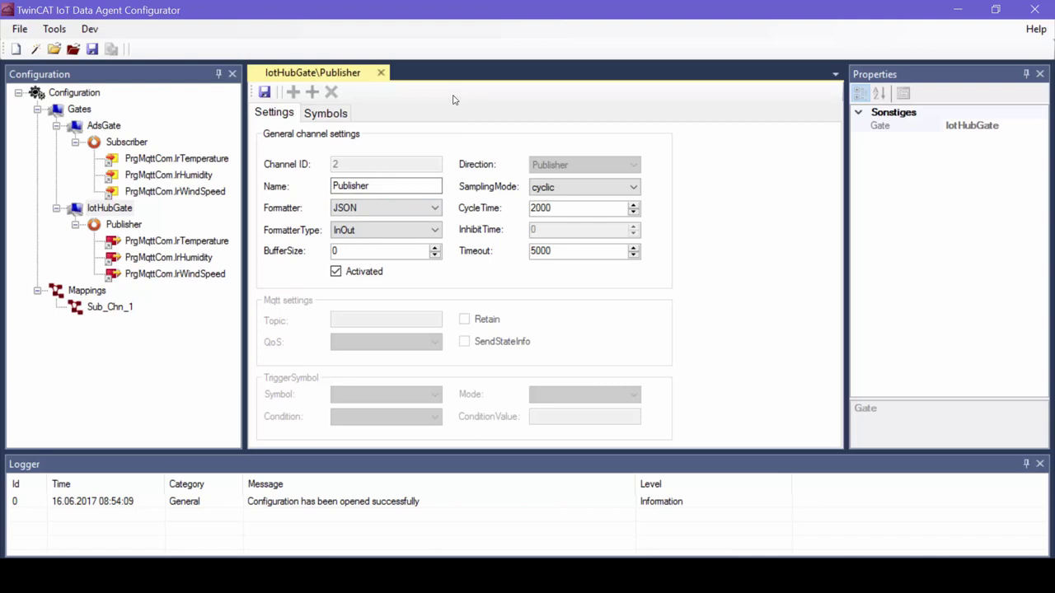
left_click(70, 92)
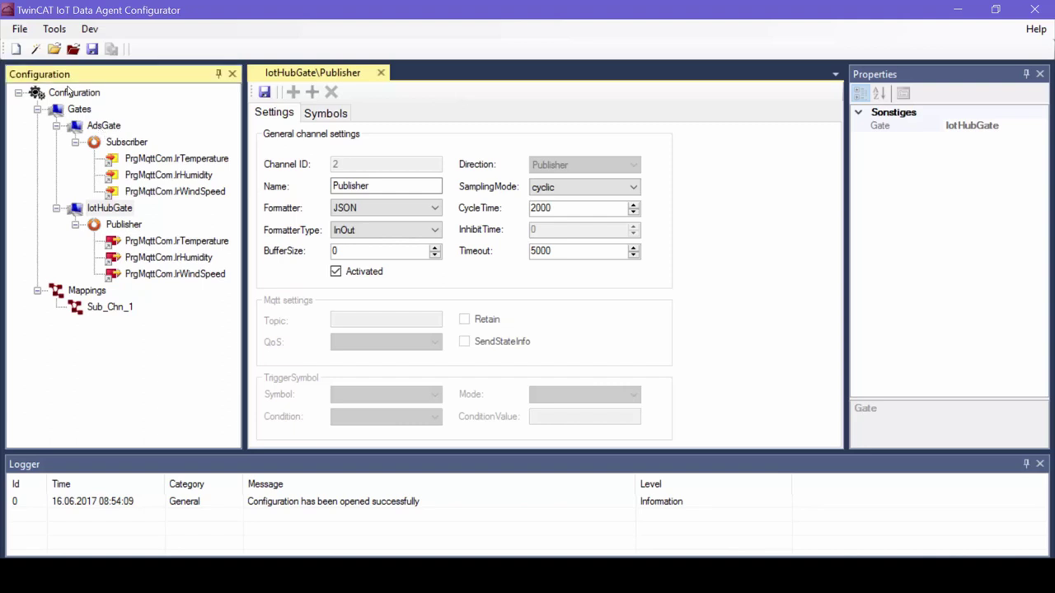
left_click(104, 125)
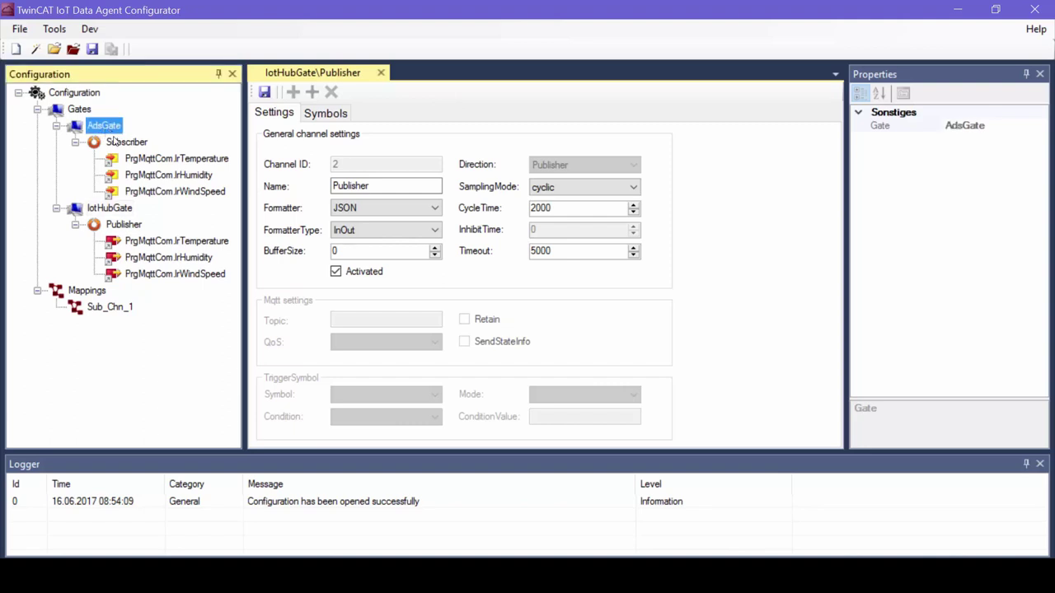
left_click(119, 214)
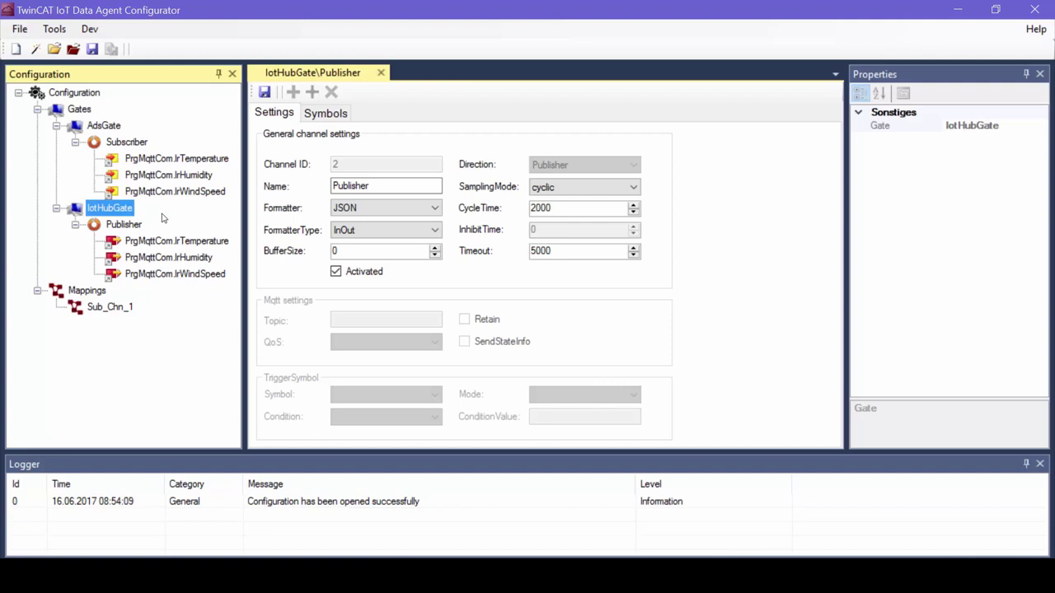
left_click(131, 227)
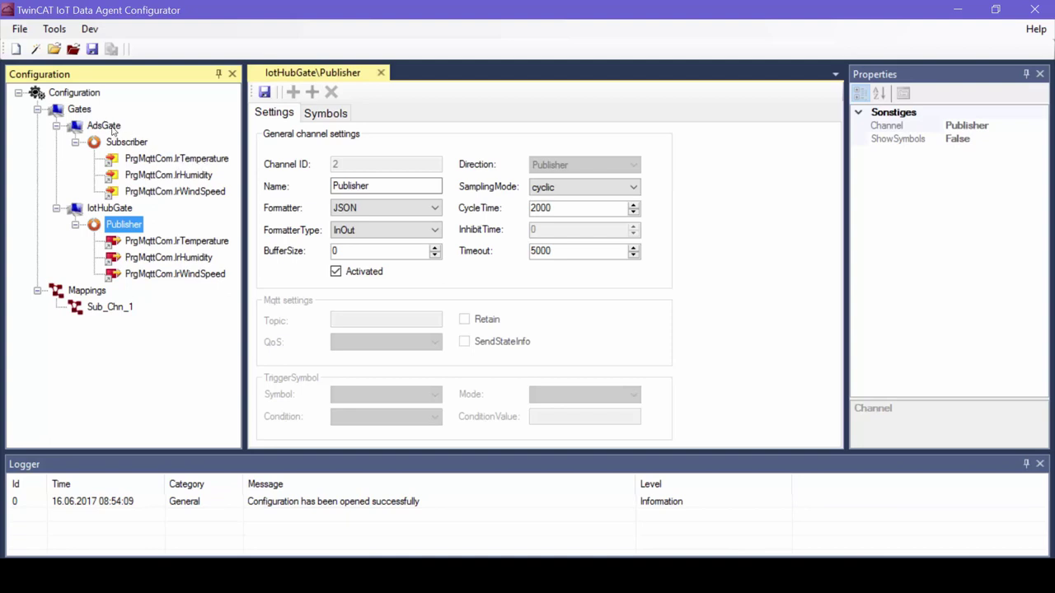
left_click(192, 160)
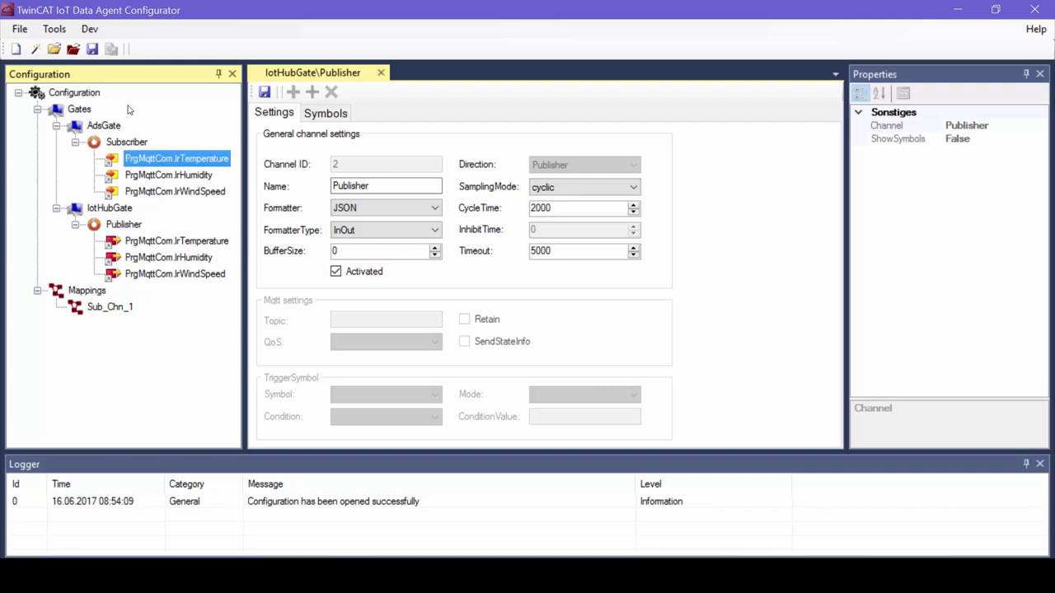
key("Down")
key("Down")
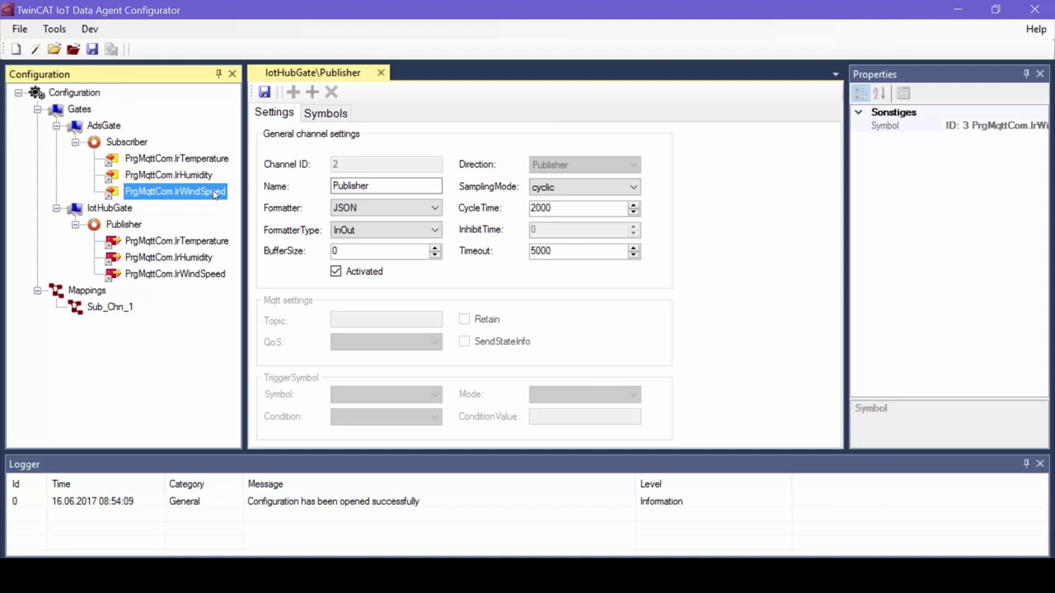
key("Down")
key("Down")
key("Down")
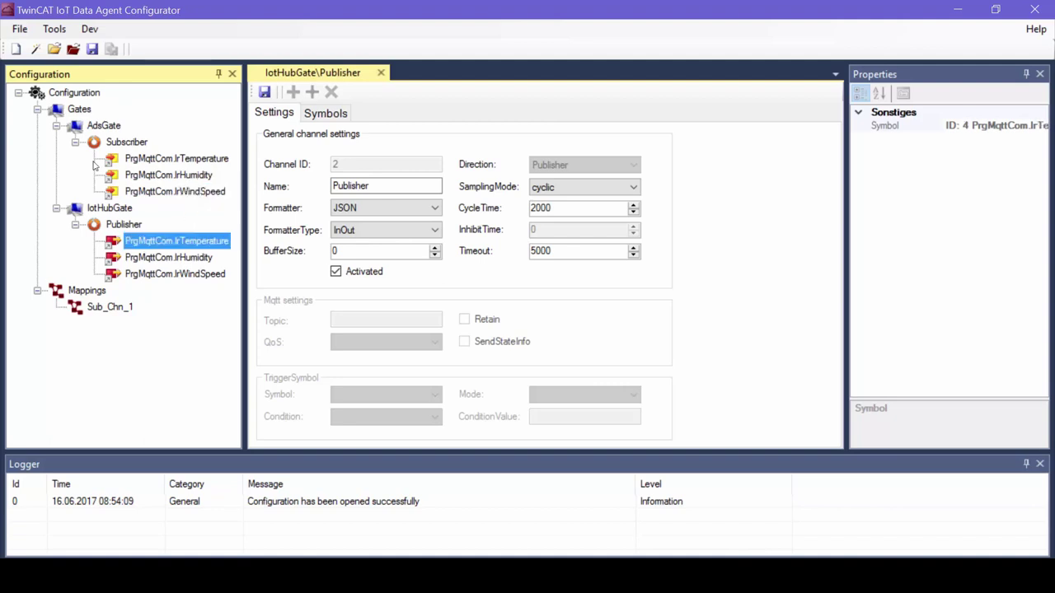
key("Down")
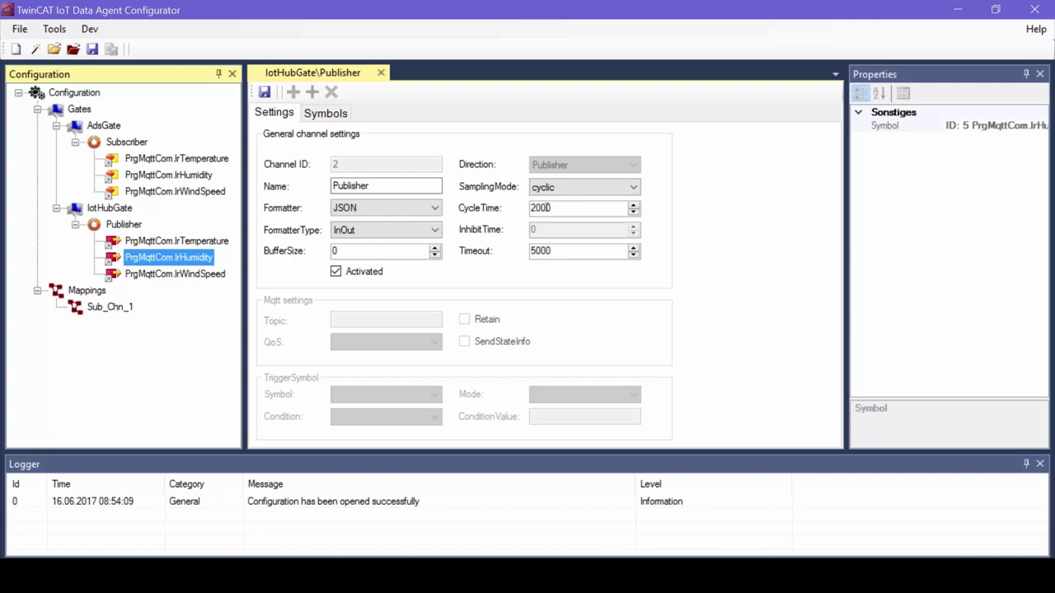
left_click(587, 190)
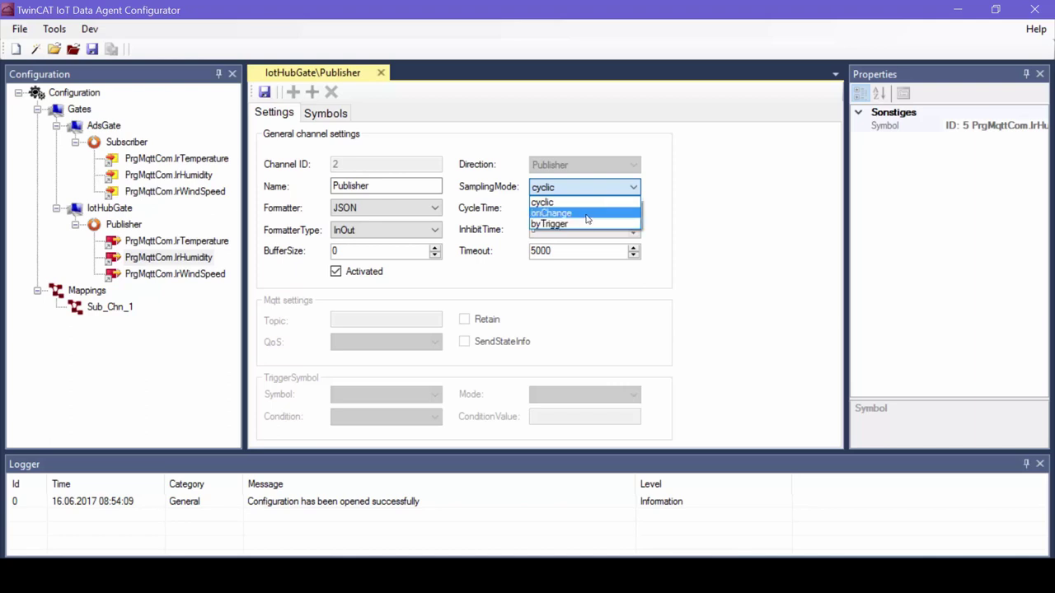
left_click(490, 141)
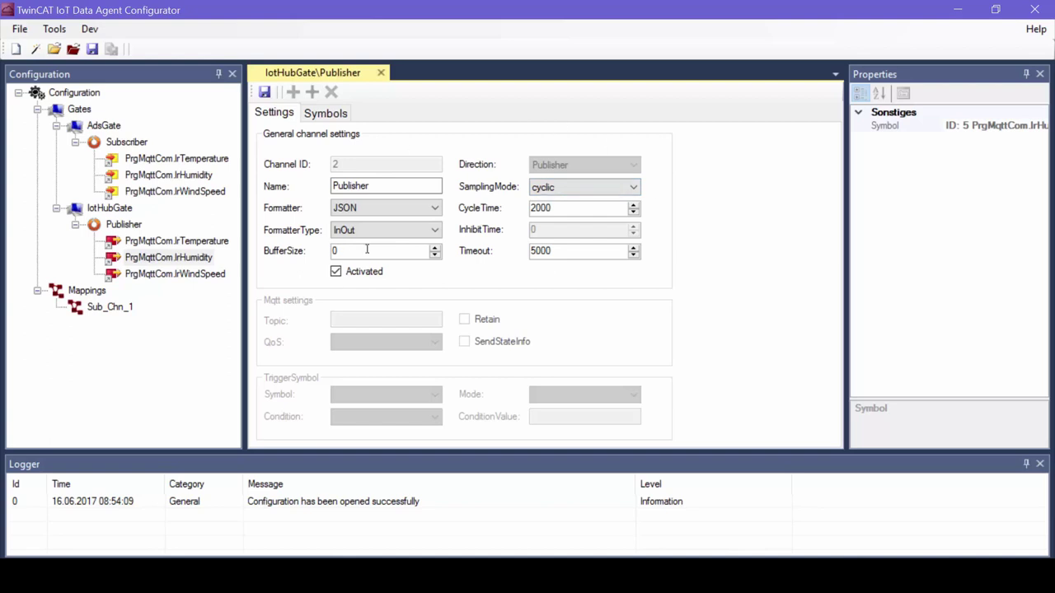
- Run Tools > Remote Control > Start/Restart to bring up the target device selection
left_click(49, 30)
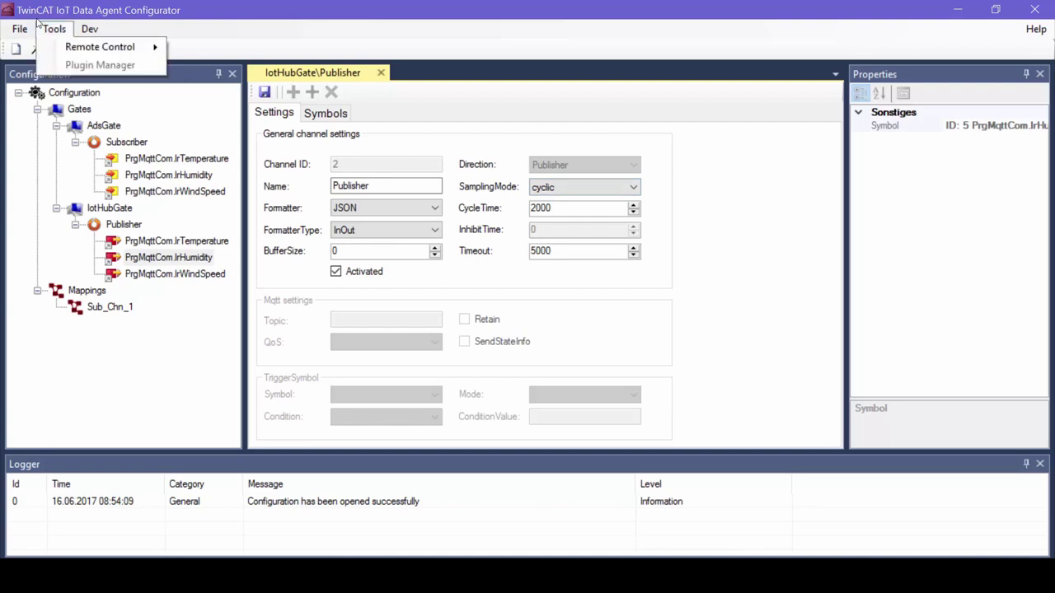
key("Down")
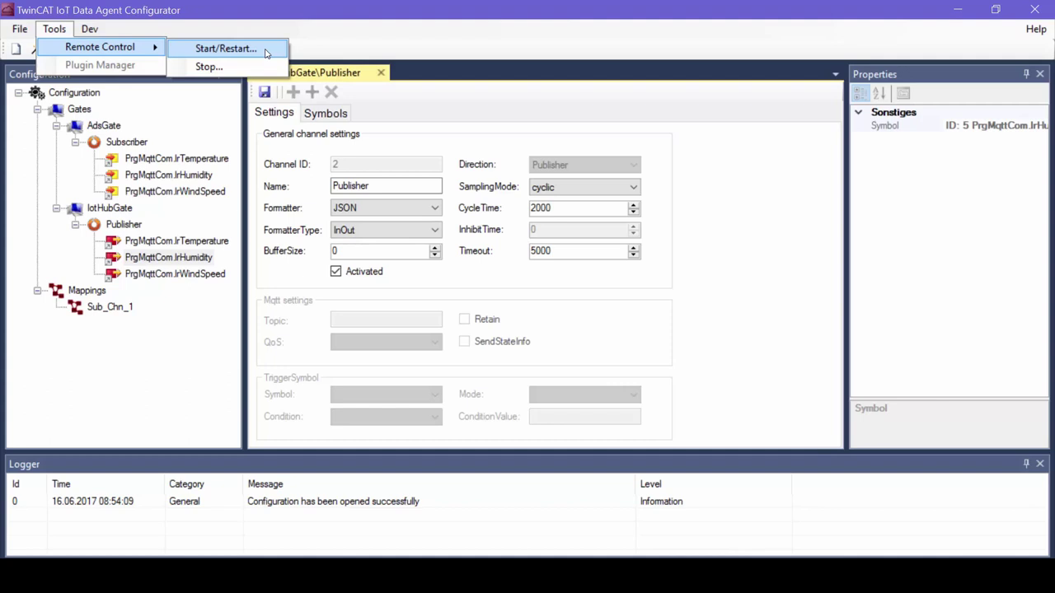
left_click(265, 52)
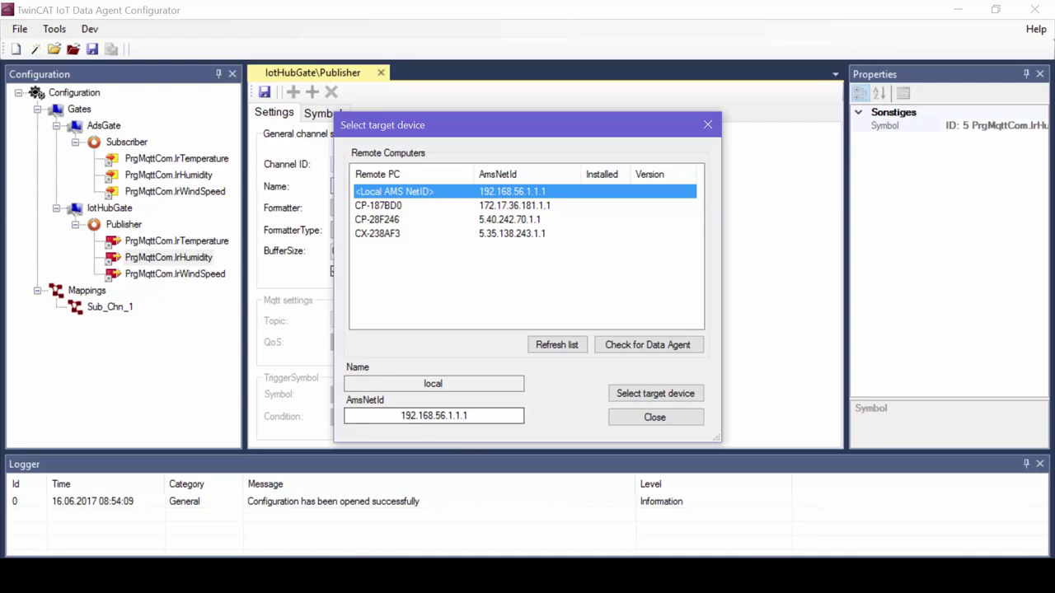
- Switch to PowerPoint and present the 'Thank you for your attention' slide full screen
key("alt+Tab")
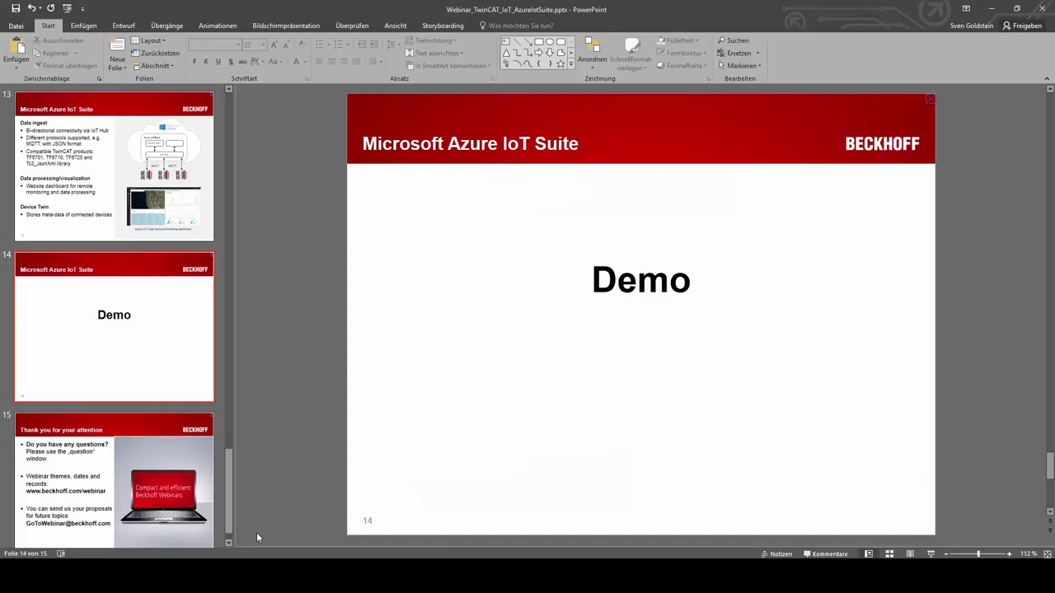
left_click(138, 470)
left_click(930, 554)
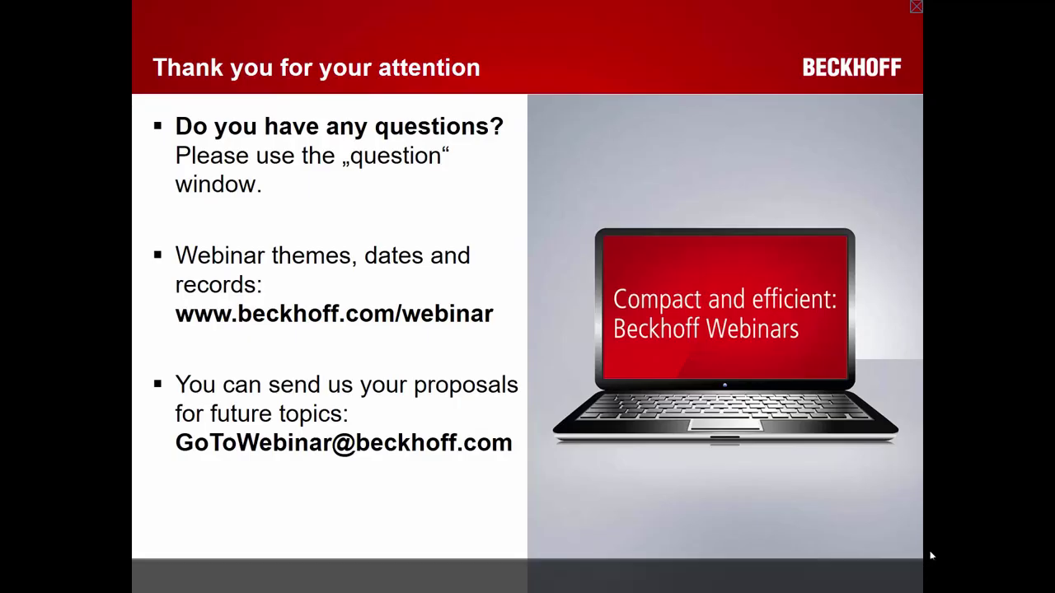